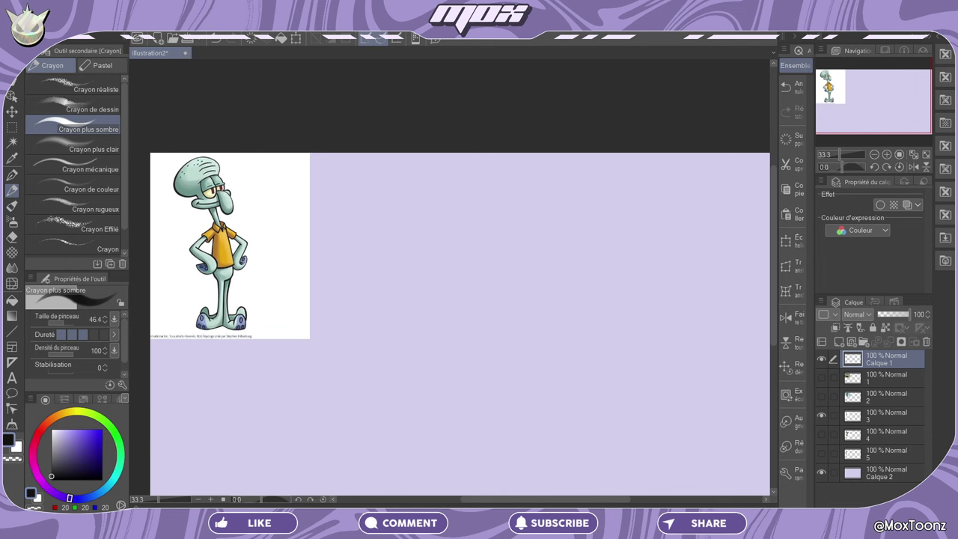
Sketch the domed top and side of a bald human head beside the full-body cartoon reference.
drag(895, 87, 893, 101)
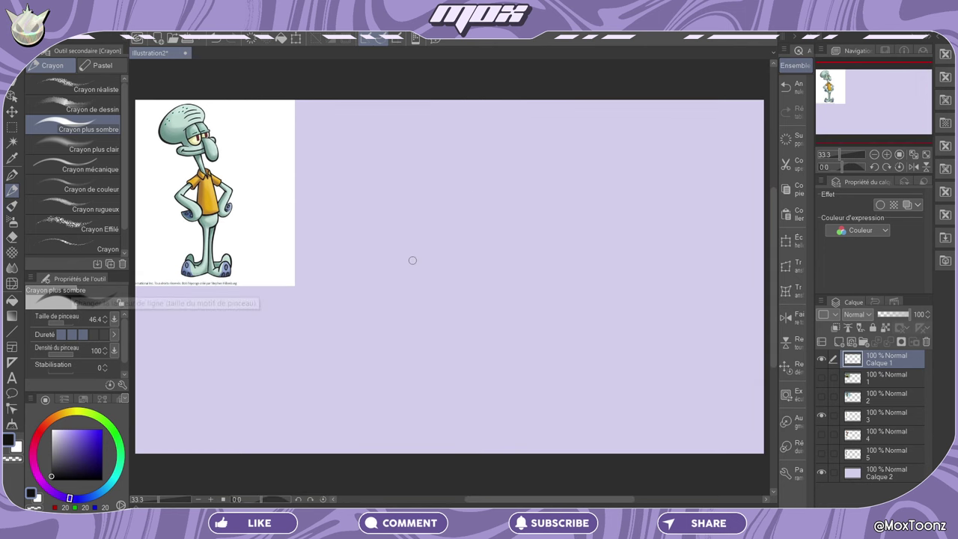
drag(403, 239, 403, 253)
mouse_move(419, 196)
mouse_down()
mouse_move(400, 239)
mouse_move(484, 172)
mouse_up()
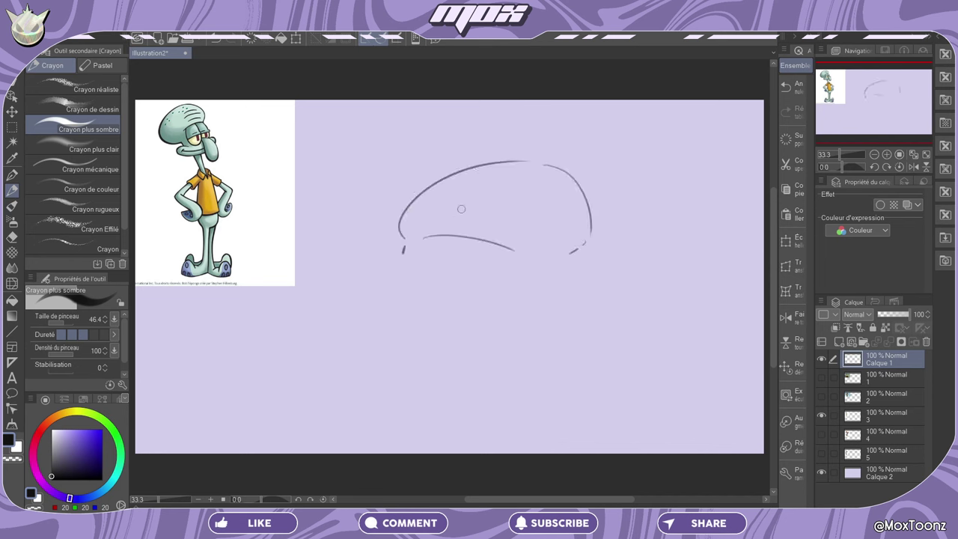
drag(419, 214, 529, 219)
drag(444, 222, 489, 229)
click(785, 88)
drag(426, 210, 501, 216)
key(ctrl+z)
key(ctrl+z)
Sketch the two heavy-lidded eyes with dark pupils and flat, thick eyebrows above them.
mouse_move(432, 244)
mouse_down()
mouse_move(412, 279)
mouse_move(433, 287)
mouse_up()
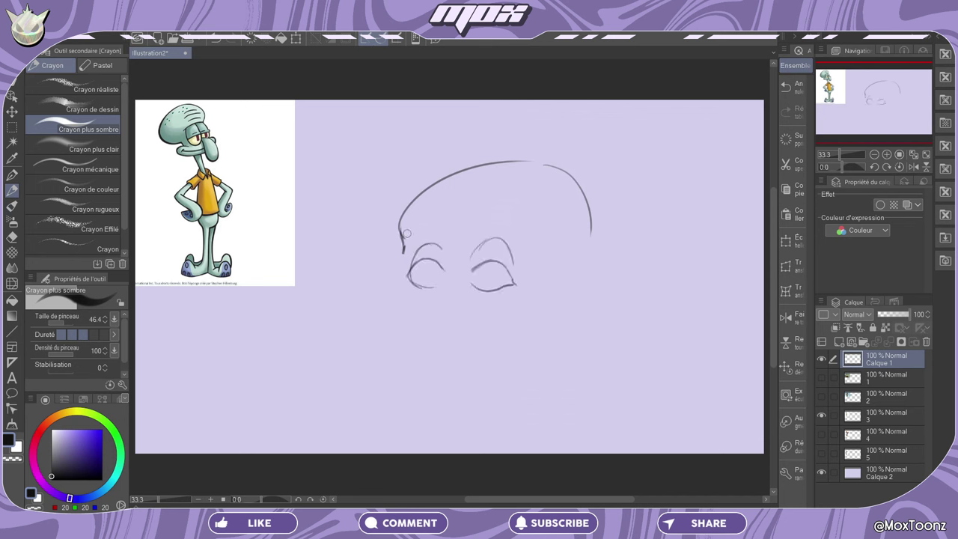
drag(405, 229, 426, 227)
click(791, 88)
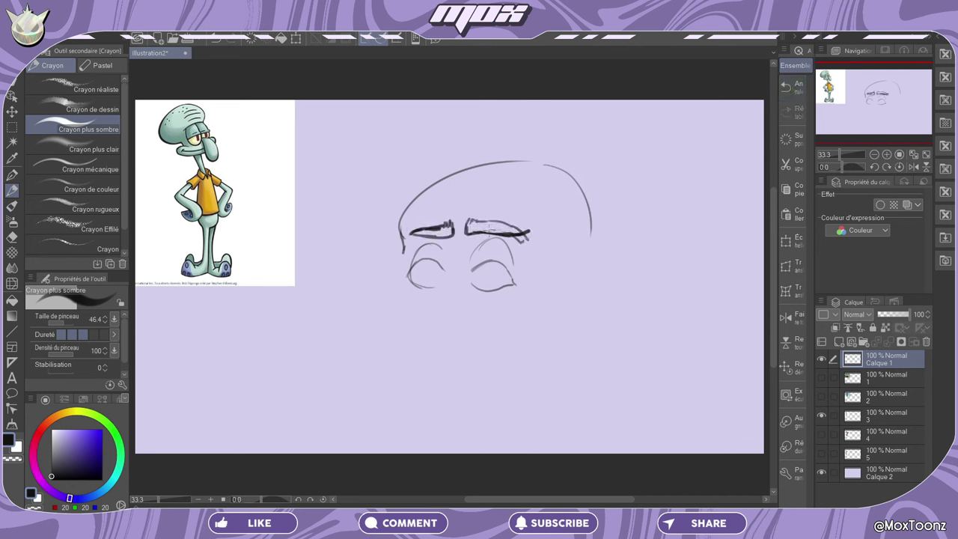
mouse_move(410, 264)
mouse_down()
mouse_move(486, 252)
mouse_move(514, 268)
mouse_up()
drag(419, 268, 430, 274)
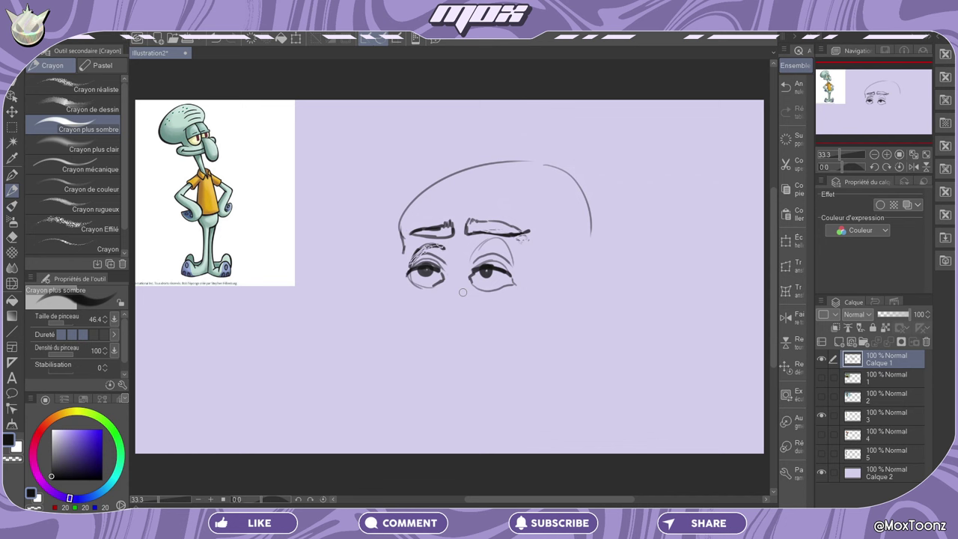
Draw the long drooping nose between the eyes and curved bags beneath both eyes.
drag(443, 277, 470, 326)
mouse_move(435, 295)
mouse_down()
mouse_move(449, 271)
mouse_move(411, 289)
mouse_move(509, 295)
mouse_up()
drag(409, 296, 505, 303)
drag(402, 246, 388, 317)
drag(397, 268, 380, 316)
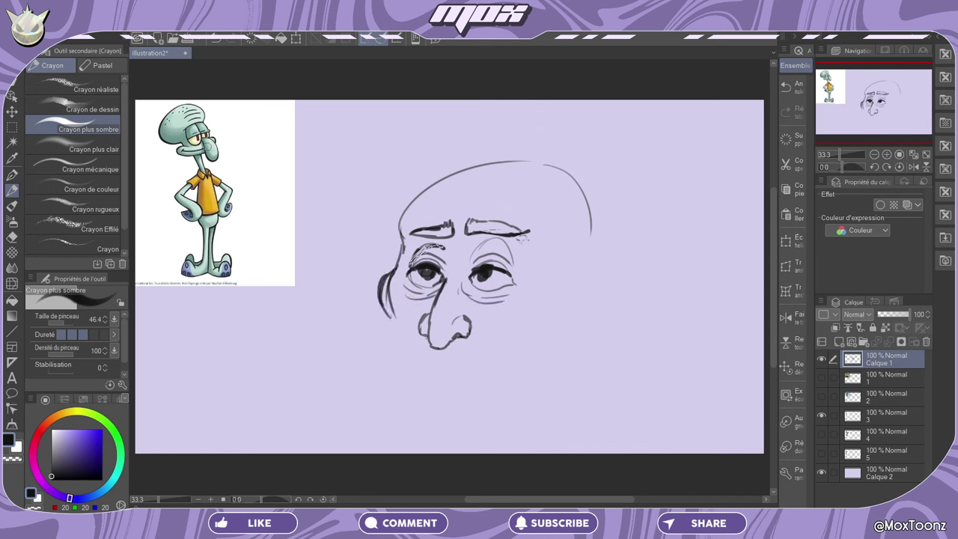
click(792, 87)
click(792, 87)
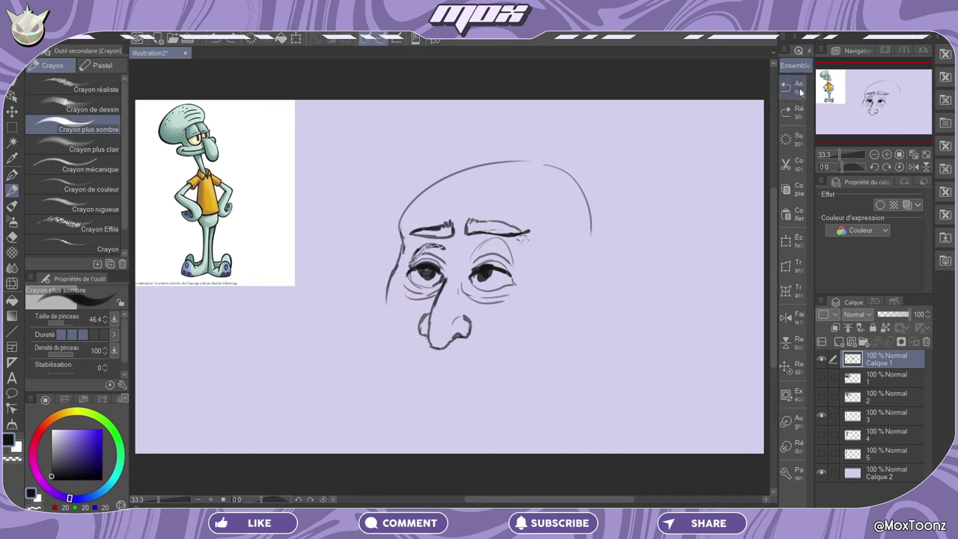
click(792, 87)
Draw the cheek contours, the wide flat mouth and the broad, heavy jaw.
drag(396, 266, 397, 306)
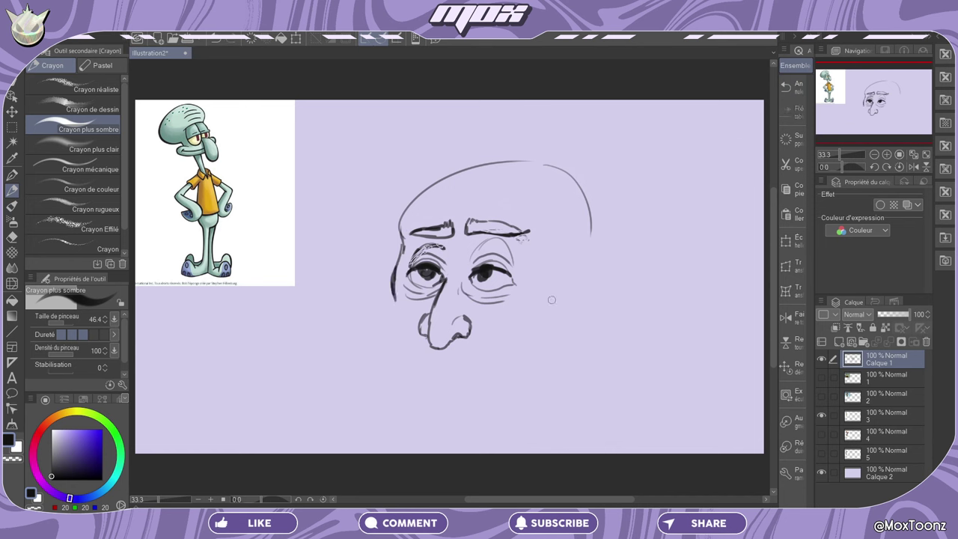
drag(558, 286, 551, 310)
drag(479, 274, 512, 278)
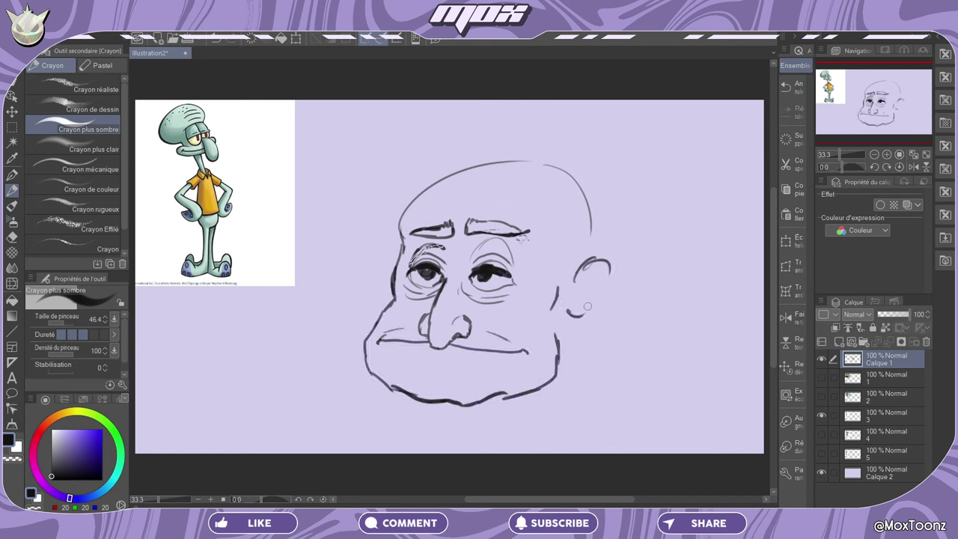
Draw both ears at eye level, adding inner folds to the nearer ear.
mouse_move(578, 316)
mouse_down()
mouse_move(602, 293)
mouse_move(610, 271)
mouse_up()
mouse_move(584, 305)
mouse_down()
mouse_move(594, 270)
mouse_move(588, 303)
mouse_up()
mouse_move(594, 271)
mouse_down()
mouse_move(593, 295)
mouse_move(603, 284)
mouse_up()
mouse_move(389, 259)
mouse_down()
mouse_move(381, 307)
mouse_move(382, 268)
mouse_move(403, 263)
mouse_move(382, 301)
mouse_move(398, 248)
mouse_up()
Draw horizontal wrinkles across the forehead above the eyebrows.
drag(425, 211, 500, 214)
click(790, 93)
drag(425, 213, 501, 214)
drag(414, 216, 494, 196)
Dot a cluster of small spots on the side of the skull and extend the back of the head down to the ear.
click(547, 188)
click(556, 184)
click(556, 202)
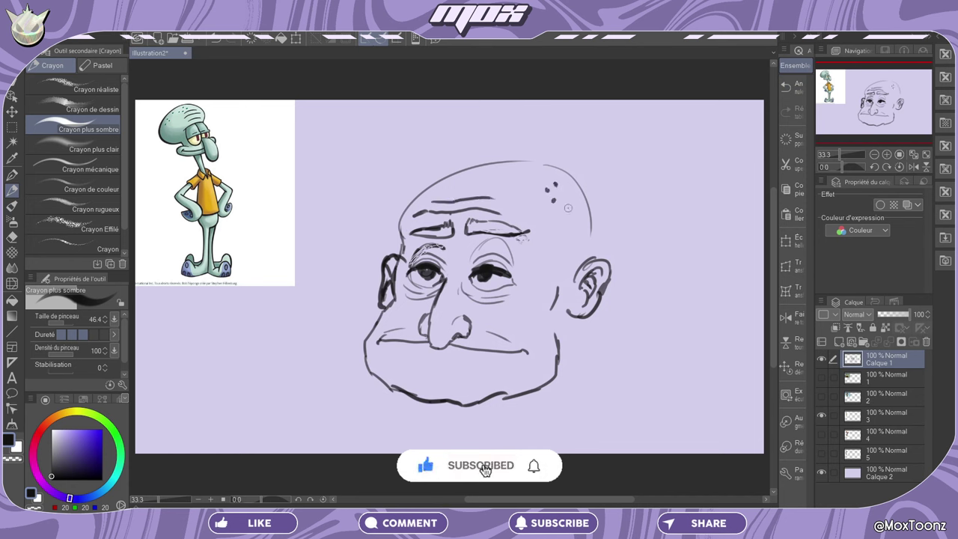
click(570, 207)
click(580, 216)
drag(590, 224, 593, 257)
Sketch the neck, the open shirt collar and the shoulders below the jaw.
drag(492, 397, 501, 427)
drag(569, 317, 571, 402)
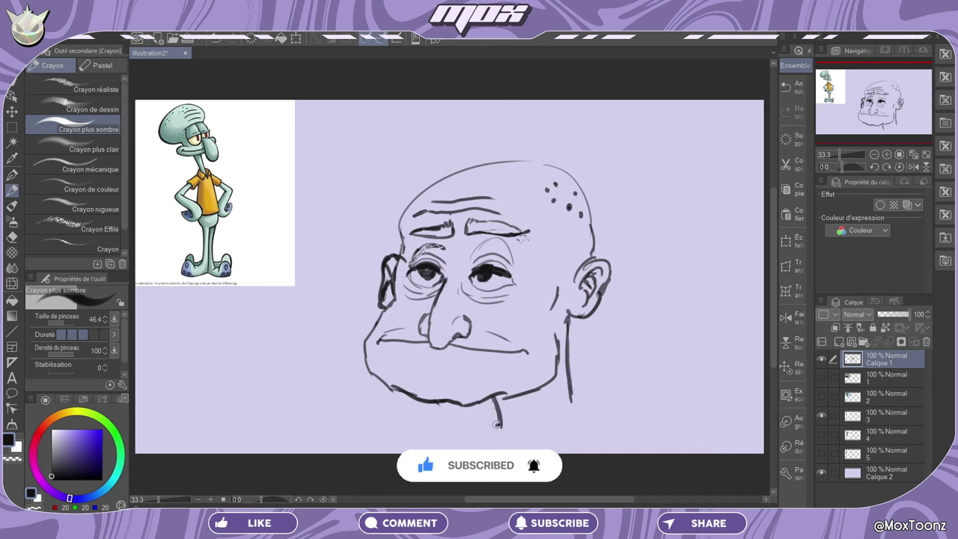
mouse_move(505, 411)
mouse_down()
mouse_move(483, 432)
mouse_move(495, 445)
mouse_up()
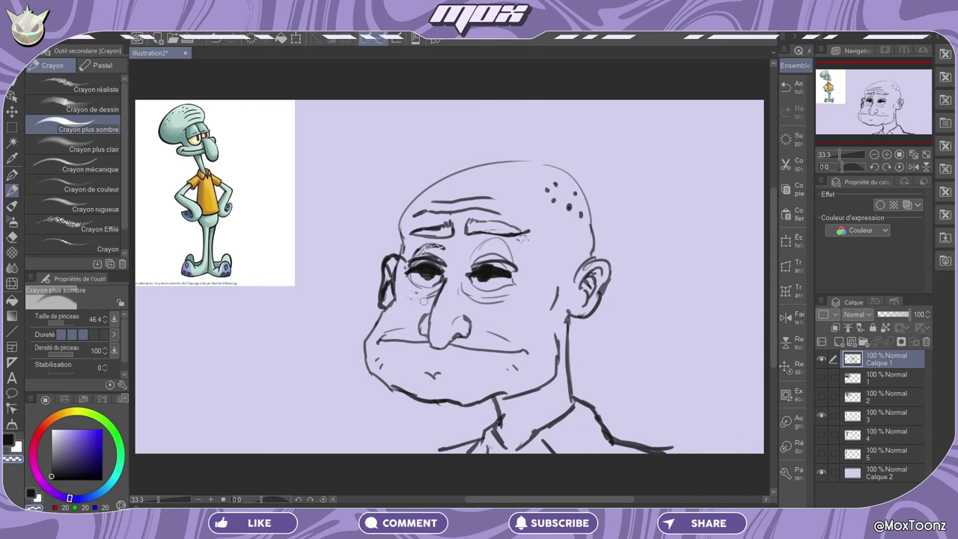
Erase the eye bags and part of the forehead wrinkles, and redraw the top contour of the skull.
drag(476, 302, 507, 298)
mouse_move(420, 216)
mouse_down()
mouse_move(470, 214)
mouse_move(483, 202)
mouse_up()
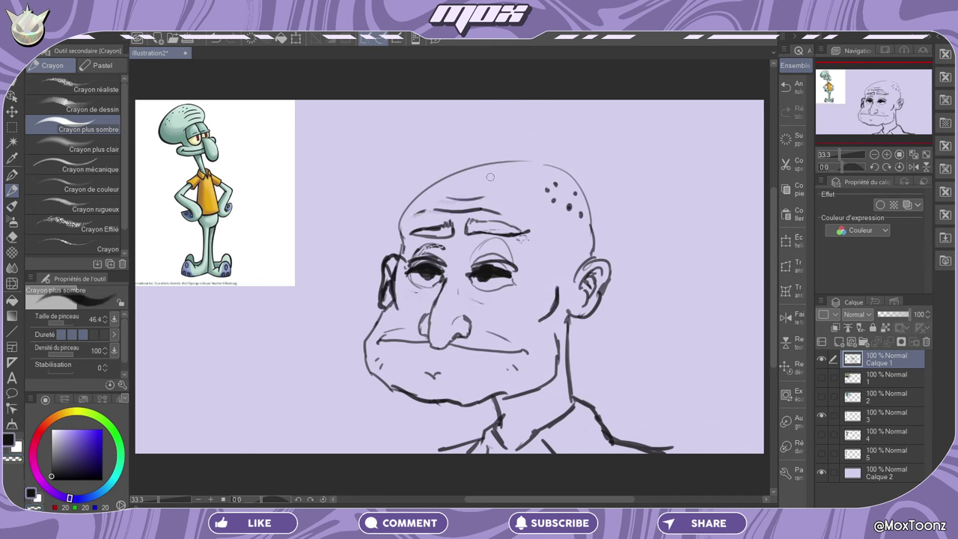
drag(503, 162, 565, 172)
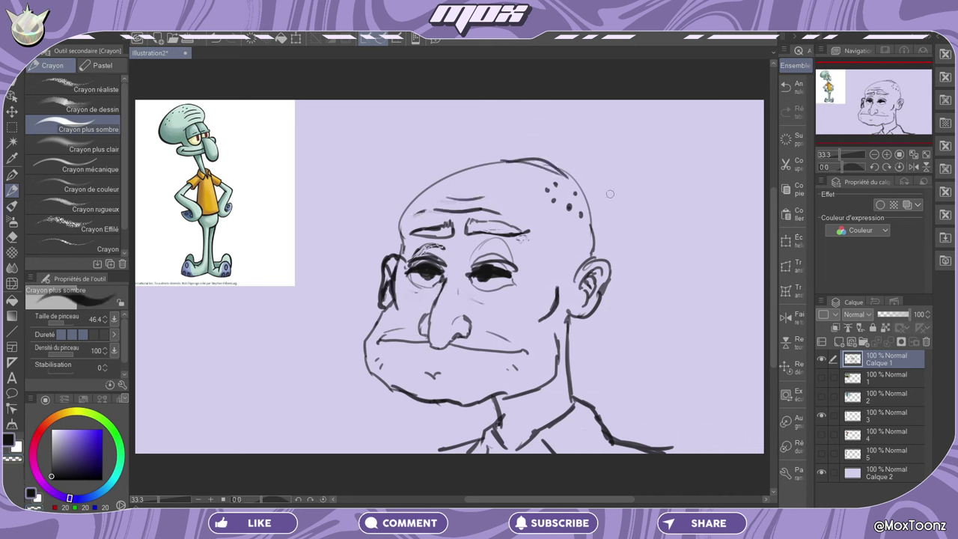
click(797, 91)
drag(513, 158, 555, 166)
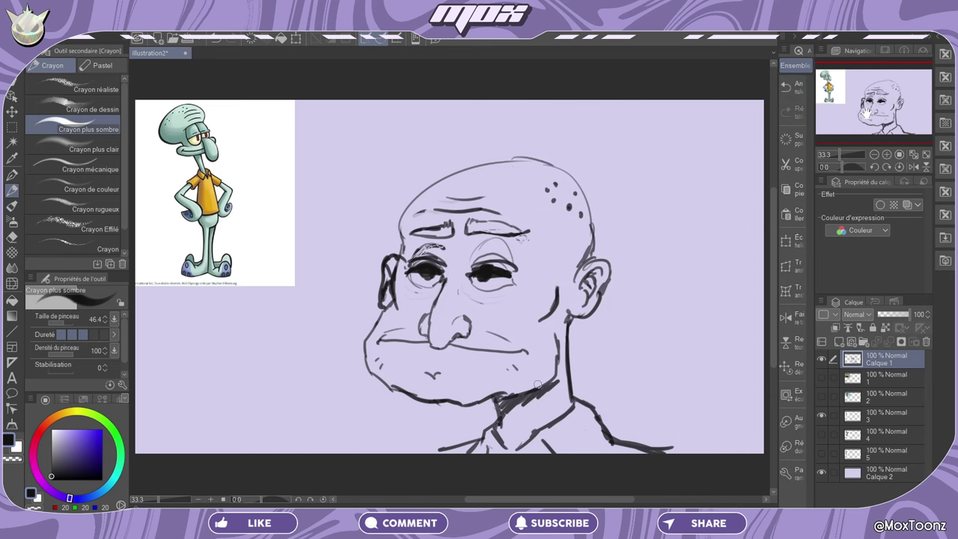
Show the woodpecker reference on layer 4 and add a new layer above Calque 1 for its sketch.
mouse_move(885, 103)
mouse_down()
mouse_move(884, 83)
mouse_move(898, 104)
mouse_up()
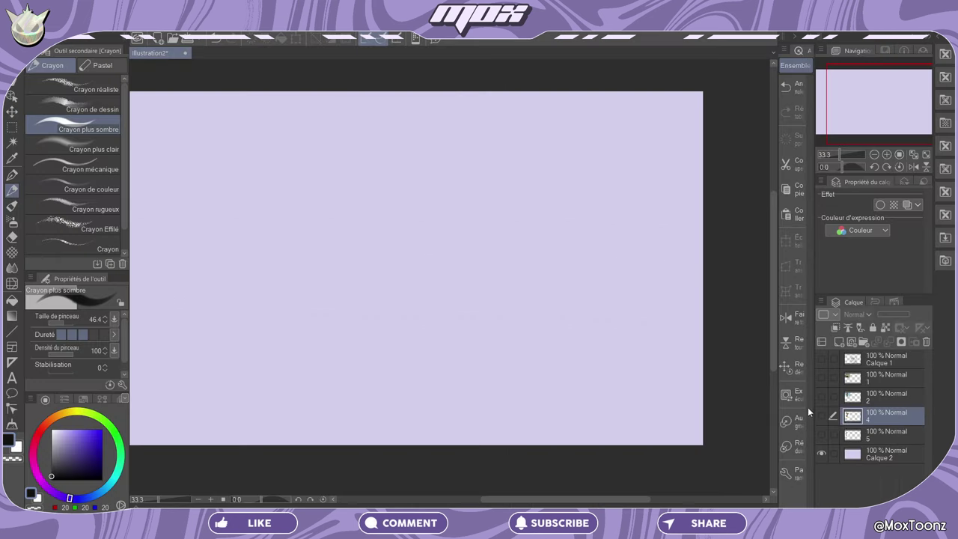
click(634, 340)
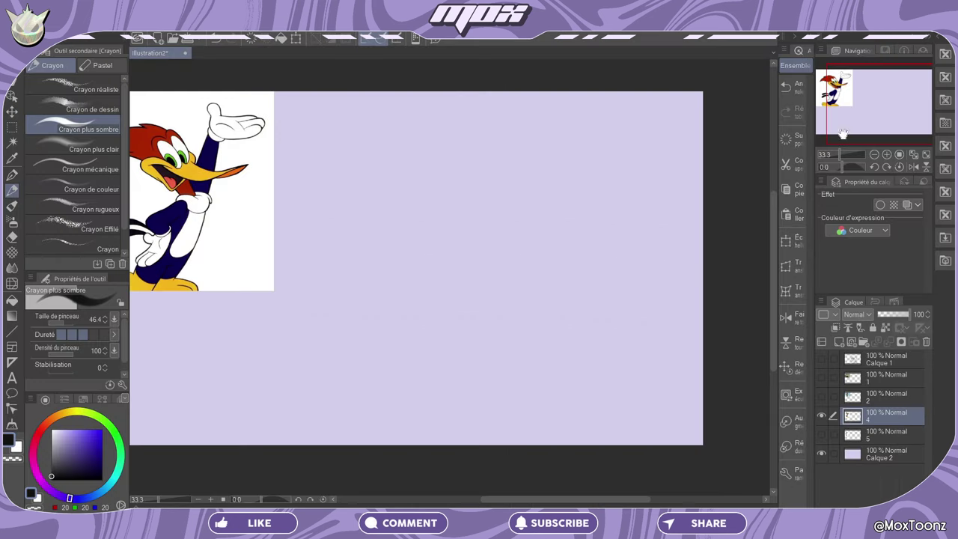
drag(855, 118, 866, 136)
scroll(426, 207, up, 6)
scroll(431, 204, down, 6)
click(864, 362)
click(839, 342)
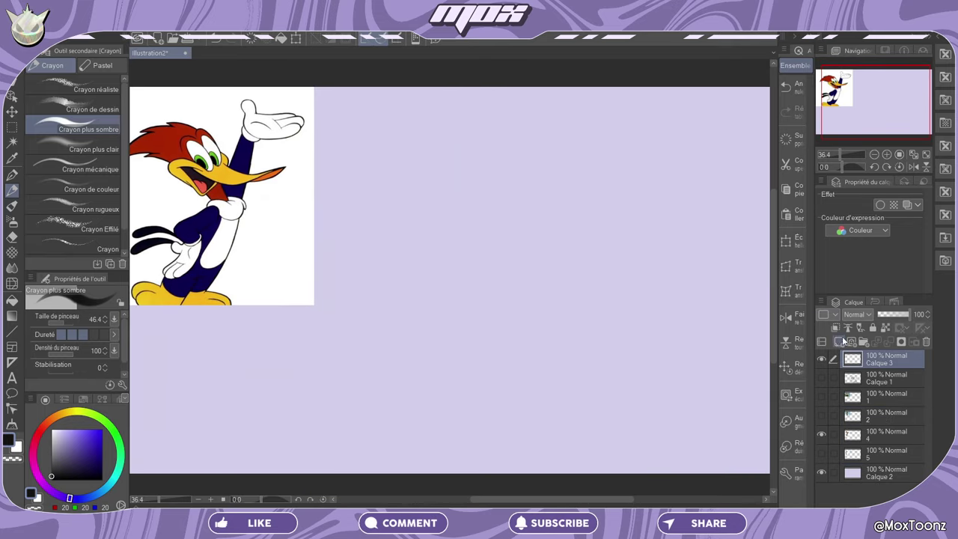
Rough in a broken oval head outline beside the woodpecker reference.
drag(533, 240, 519, 289)
drag(391, 276, 445, 210)
drag(442, 213, 490, 177)
key(ctrl+z)
key(ctrl+z)
key(ctrl+z)
click(792, 140)
key(ctrl+z)
Sketch a large fluffy collar overlapping at the front, with short neck lines and the chin curve above it.
mouse_move(448, 339)
mouse_down()
mouse_move(469, 356)
mouse_move(449, 388)
mouse_up()
drag(465, 383, 503, 378)
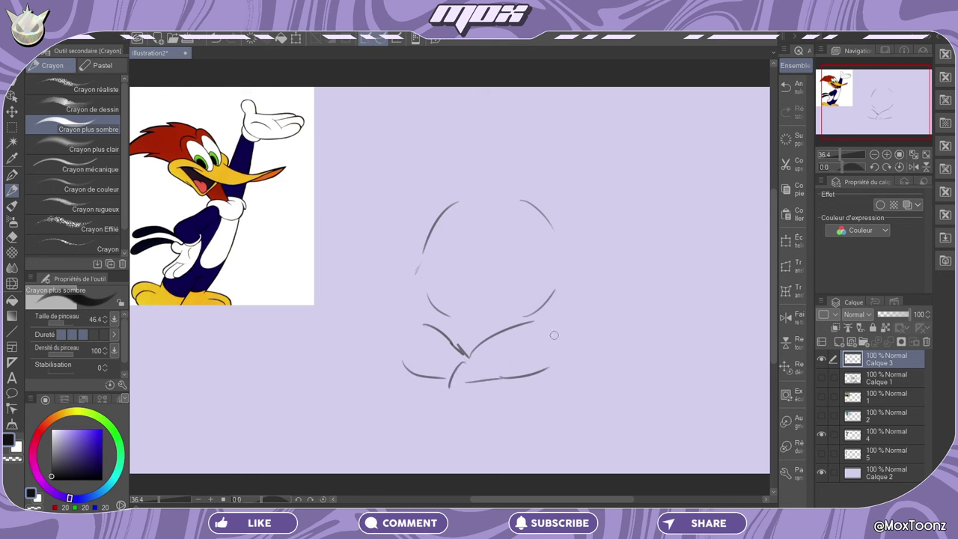
mouse_move(551, 319)
mouse_down()
mouse_move(577, 319)
mouse_move(585, 330)
mouse_up()
drag(556, 363, 576, 361)
drag(395, 334, 425, 324)
drag(450, 316, 443, 334)
drag(515, 314, 518, 325)
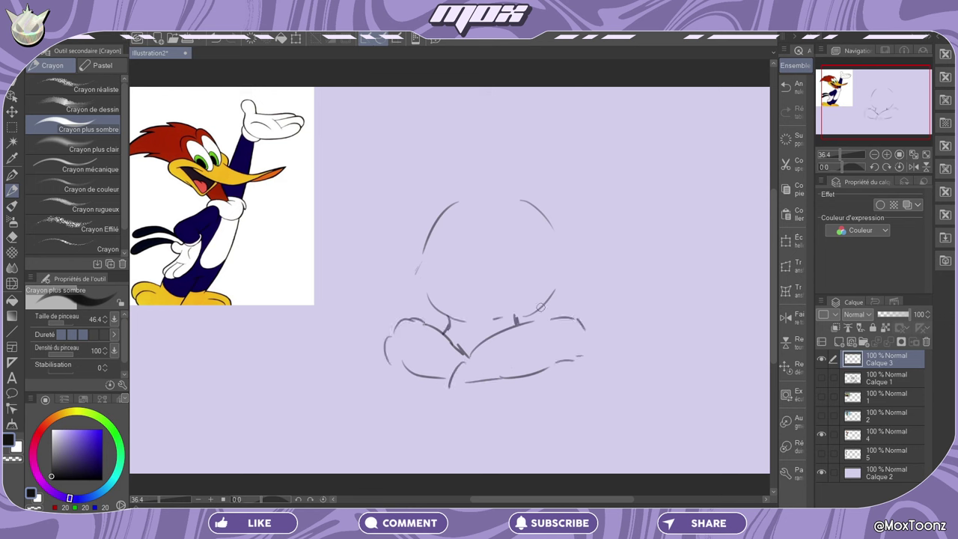
drag(453, 319, 488, 322)
Add the center and eye-level guidelines to the face and sketch a curved smile.
drag(446, 299, 519, 299)
click(797, 88)
drag(460, 264, 470, 307)
drag(481, 206, 464, 248)
drag(417, 261, 518, 248)
drag(442, 286, 518, 279)
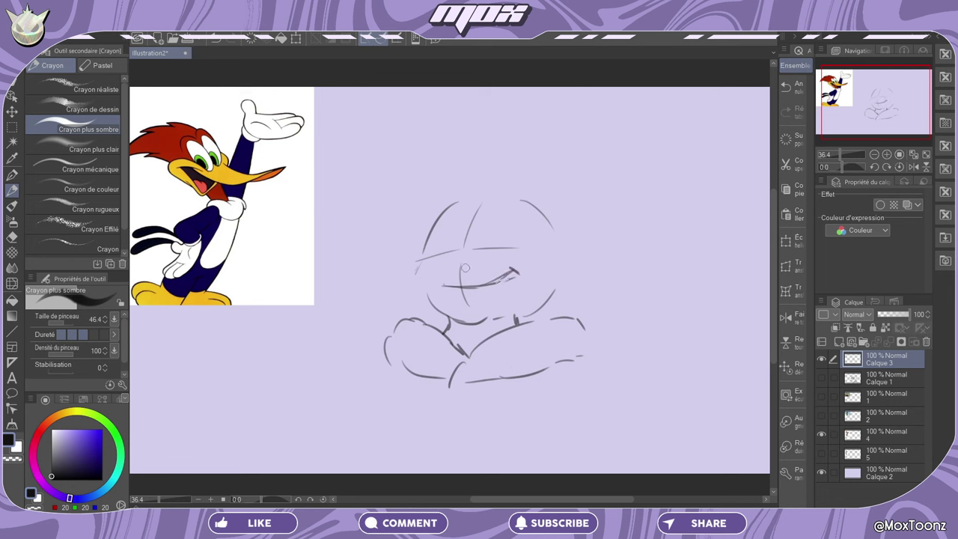
Sketch the long pointed nose and the two wide-open eyes.
mouse_move(458, 252)
mouse_down()
mouse_move(417, 264)
mouse_move(478, 262)
mouse_move(458, 241)
mouse_move(500, 247)
mouse_up()
mouse_move(474, 244)
mouse_down()
mouse_move(483, 228)
mouse_move(511, 241)
mouse_up()
mouse_move(451, 232)
mouse_down()
mouse_move(439, 254)
mouse_move(450, 249)
mouse_up()
drag(485, 234, 490, 239)
drag(431, 244, 442, 231)
Draw the tapered jaw and neck line with darker strokes, and reinforce the wide grin.
mouse_move(424, 254)
mouse_down()
mouse_move(421, 301)
mouse_move(485, 323)
mouse_up()
mouse_move(484, 322)
mouse_down()
mouse_move(537, 303)
mouse_move(502, 320)
mouse_move(537, 293)
mouse_move(541, 265)
mouse_up()
mouse_move(535, 292)
mouse_down()
mouse_move(542, 249)
mouse_move(533, 264)
mouse_up()
key(ctrl+z)
drag(422, 266, 441, 314)
drag(442, 278, 515, 262)
drag(517, 323, 539, 253)
Draw thick arched eyebrows and pointed, swept-back hair with the ear below it.
drag(474, 219, 512, 214)
mouse_move(436, 220)
mouse_down()
mouse_move(452, 211)
mouse_move(436, 230)
mouse_move(488, 206)
mouse_move(515, 212)
mouse_up()
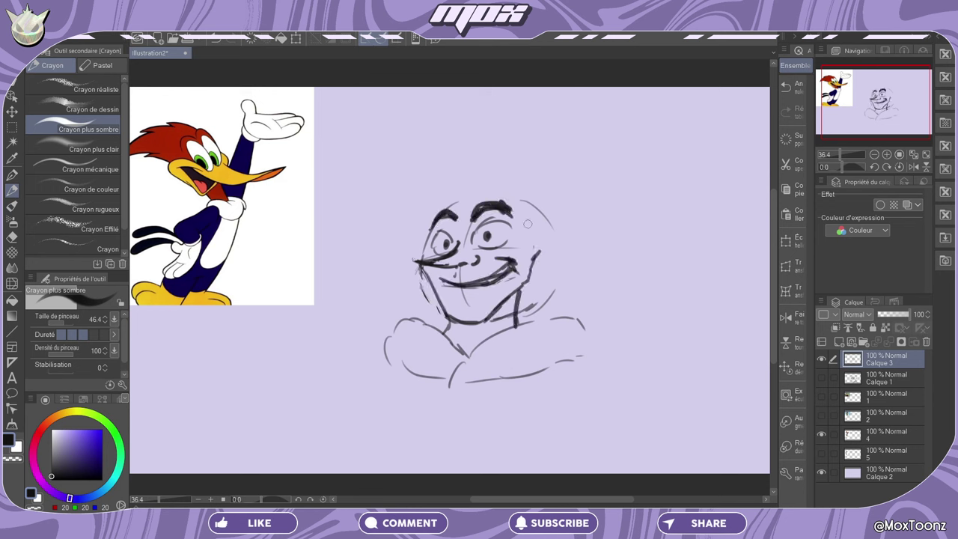
mouse_move(421, 259)
mouse_down()
mouse_move(452, 196)
mouse_move(533, 165)
mouse_up()
drag(519, 180, 555, 164)
mouse_move(479, 196)
mouse_down()
mouse_move(524, 180)
mouse_move(536, 255)
mouse_move(557, 229)
mouse_move(546, 247)
mouse_up()
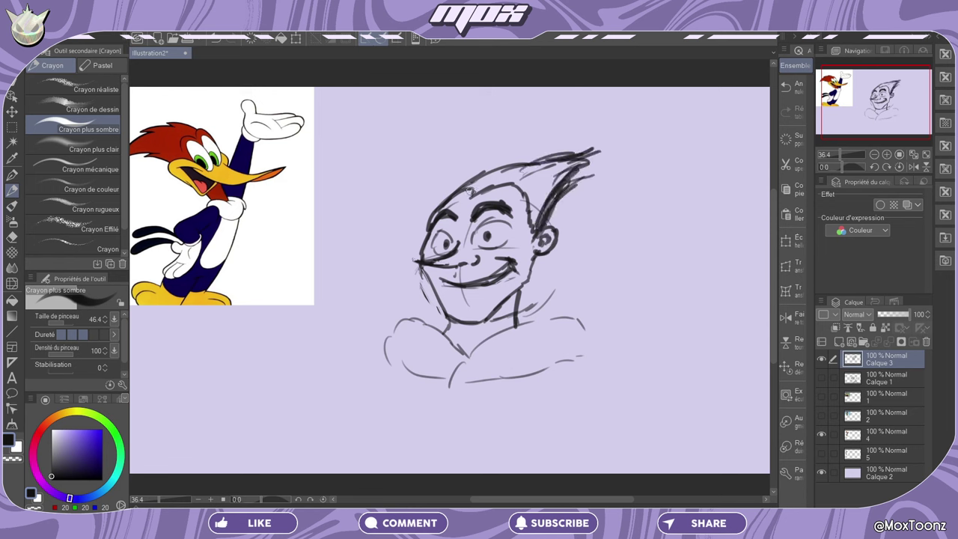
drag(479, 184, 510, 167)
drag(522, 188, 558, 168)
drag(559, 164, 536, 209)
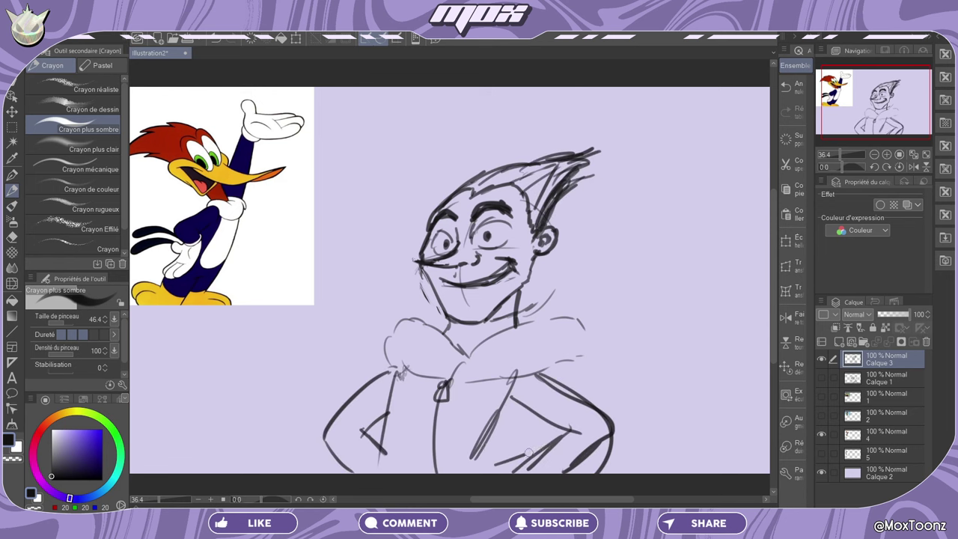
Sketch the torso with a zipped jacket and both arms bent with hands toward the hips.
drag(556, 445, 524, 458)
drag(491, 448, 476, 473)
drag(386, 443, 394, 473)
mouse_move(384, 397)
mouse_down()
mouse_move(396, 473)
mouse_move(409, 359)
mouse_move(424, 470)
mouse_up()
drag(453, 385, 457, 470)
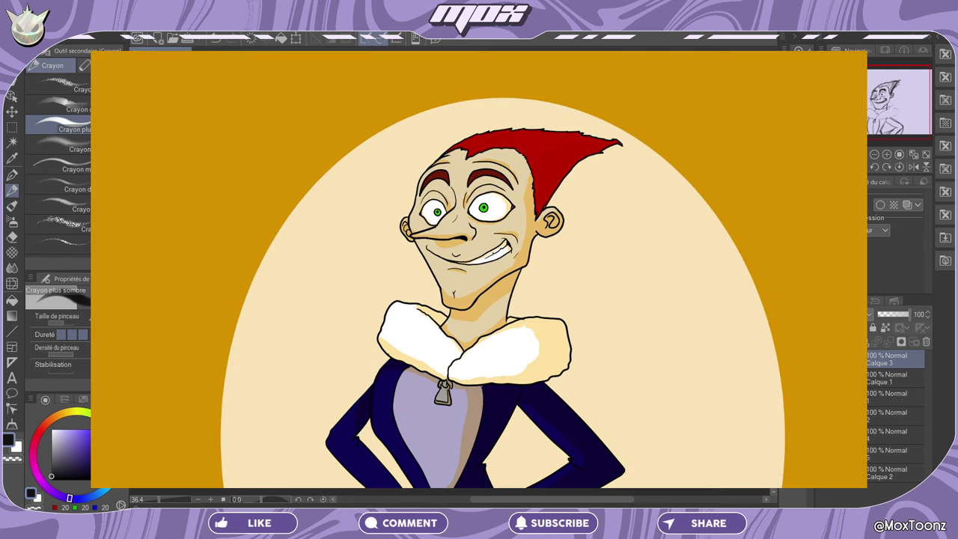
Show the sloth reference on layer 2 and add a new layer above Calque 3 for its sketch.
scroll(452, 270, down, 1)
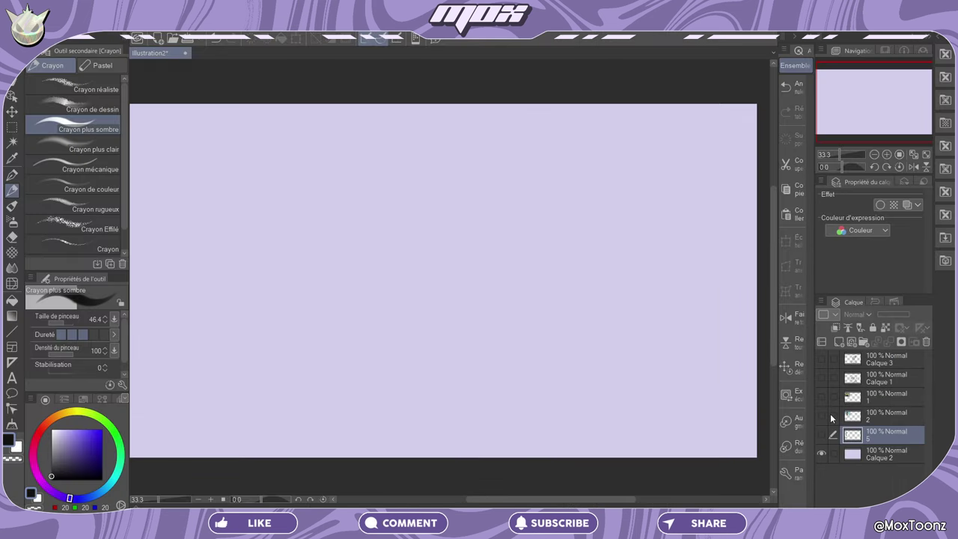
click(822, 417)
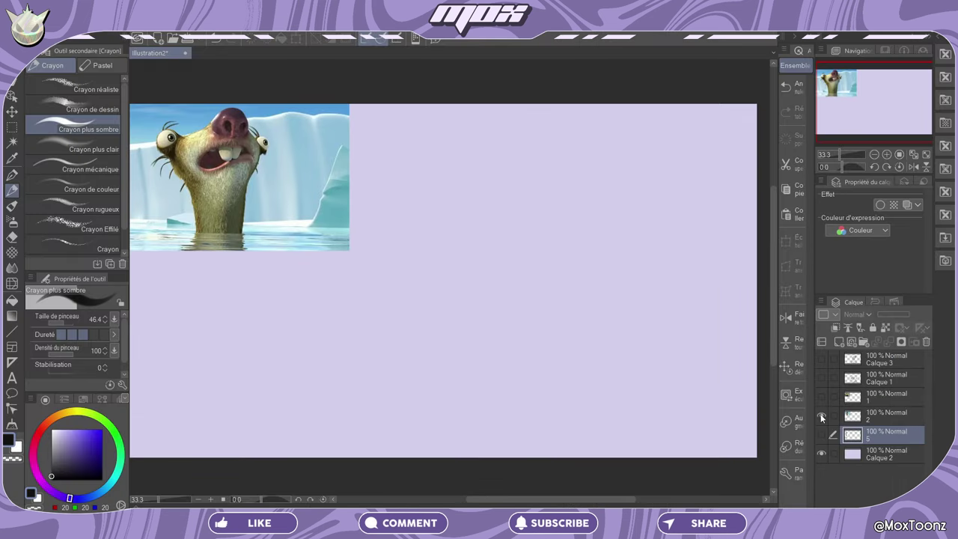
scroll(225, 140, up, 10)
scroll(255, 140, down, 3)
scroll(462, 194, up, 4)
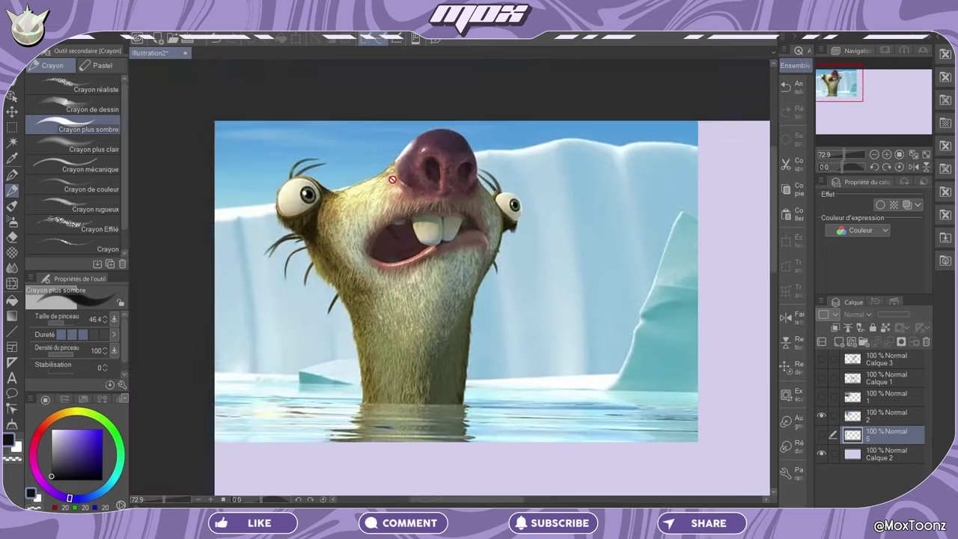
scroll(462, 194, down, 8)
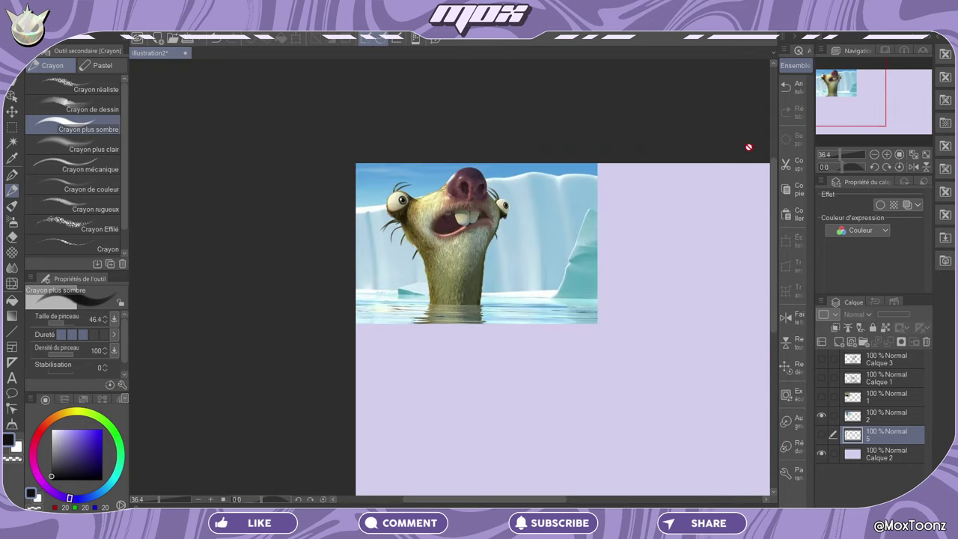
drag(882, 101, 922, 109)
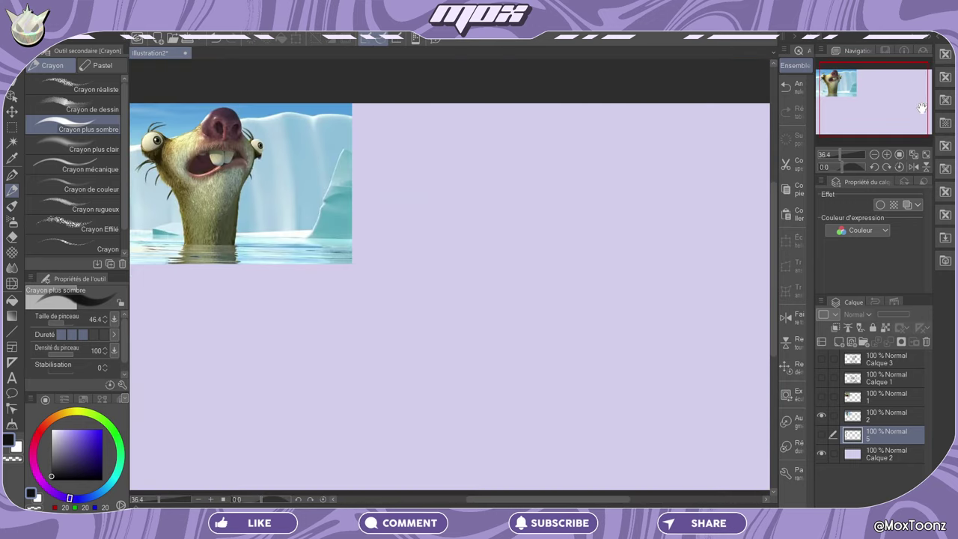
click(866, 360)
click(840, 342)
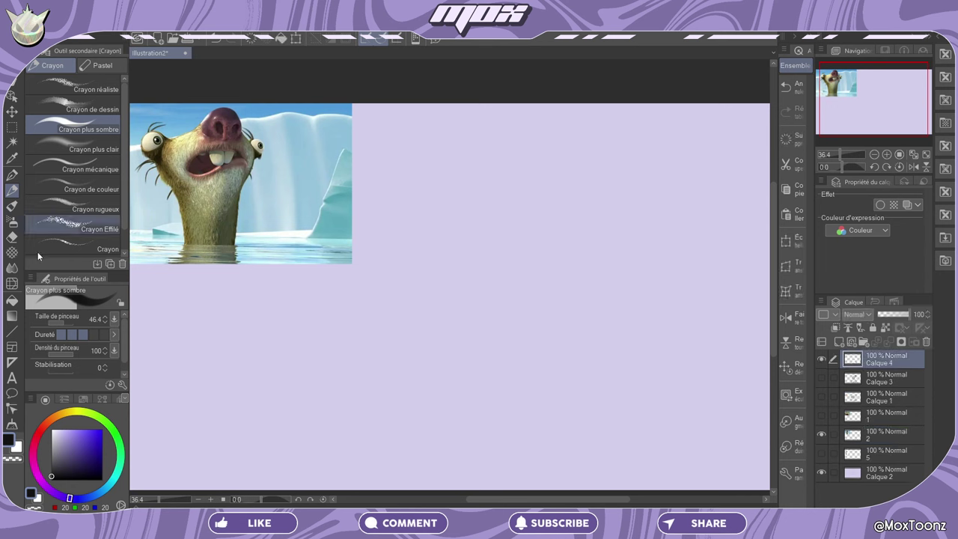
Sketch the two sides of the neck and a wide, flat-topped head outline beside the sloth reference.
drag(421, 378, 424, 318)
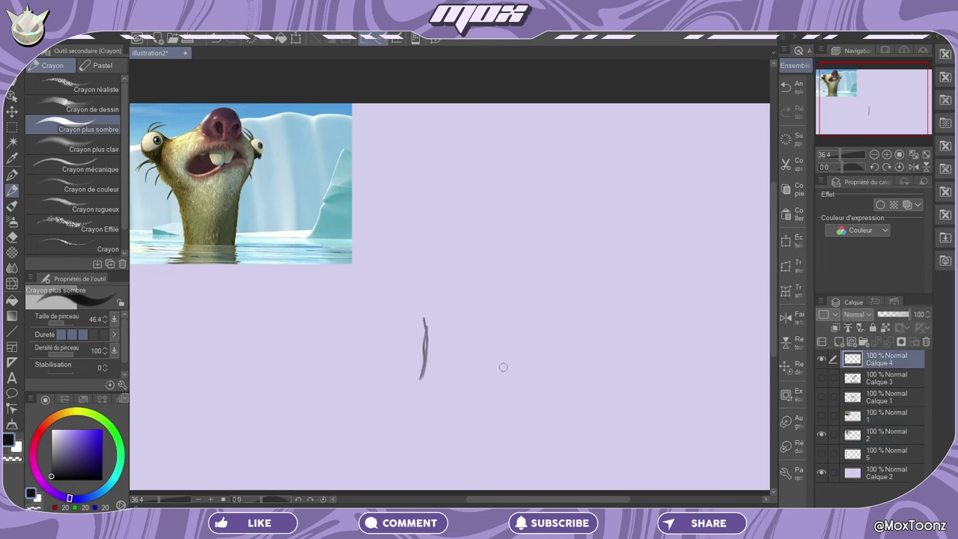
drag(505, 381, 507, 310)
mouse_move(422, 378)
mouse_down()
mouse_move(404, 279)
mouse_move(387, 258)
mouse_move(471, 211)
mouse_move(540, 217)
mouse_up()
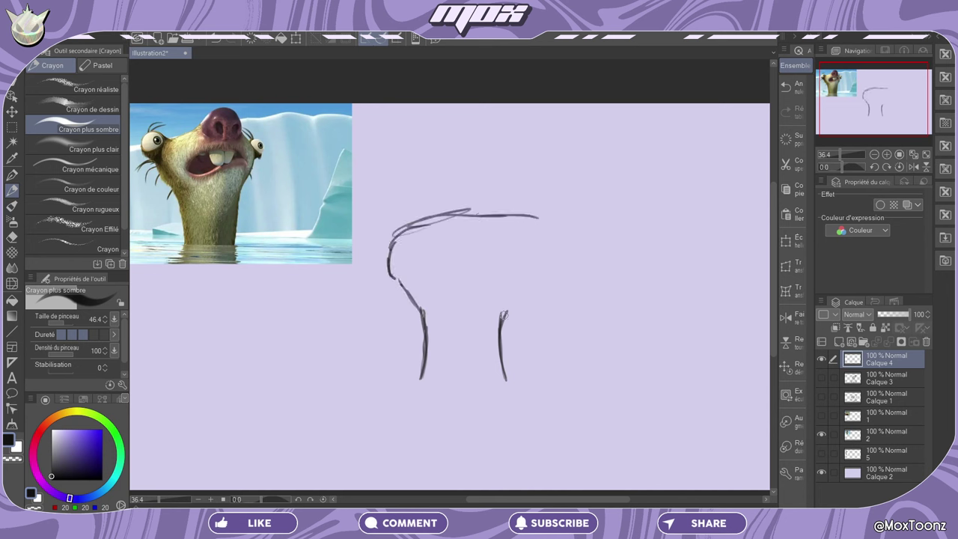
drag(501, 318, 550, 259)
click(795, 87)
click(795, 88)
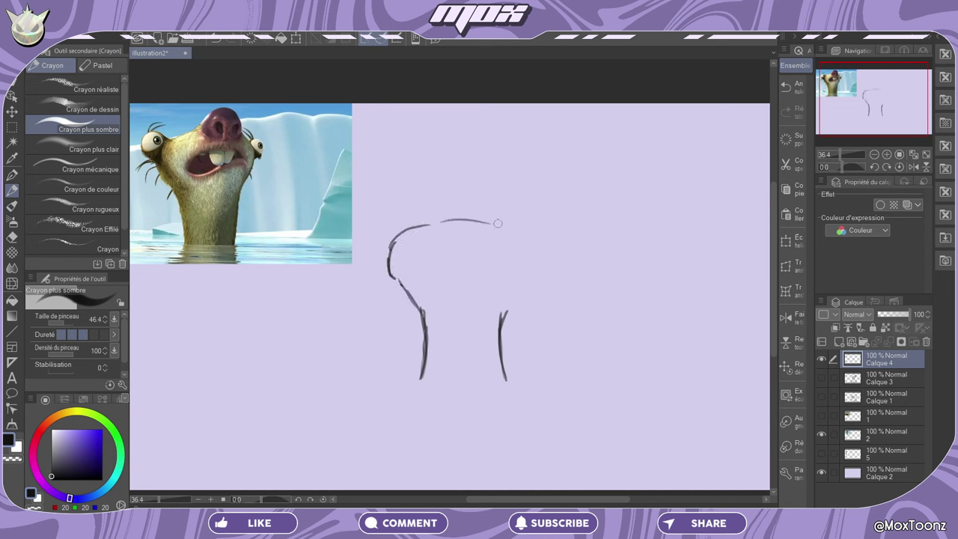
click(795, 88)
mouse_move(440, 224)
mouse_down()
mouse_move(498, 222)
mouse_move(538, 266)
mouse_move(502, 316)
mouse_move(524, 287)
mouse_up()
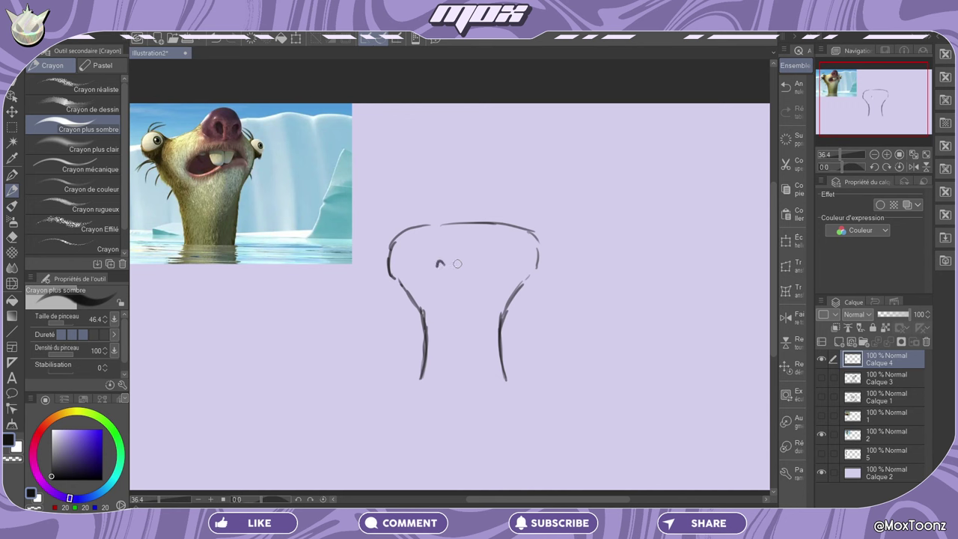
Draw a small nose with flared nostrils and a wide open smile with large front teeth.
drag(457, 263, 430, 267)
click(468, 254)
drag(442, 245, 459, 245)
mouse_move(499, 265)
mouse_down()
mouse_move(411, 276)
mouse_move(443, 295)
mouse_move(487, 274)
mouse_up()
drag(431, 279, 436, 291)
drag(452, 277, 442, 294)
mouse_move(466, 277)
mouse_down()
mouse_move(458, 293)
mouse_move(470, 292)
mouse_up()
drag(429, 295, 465, 301)
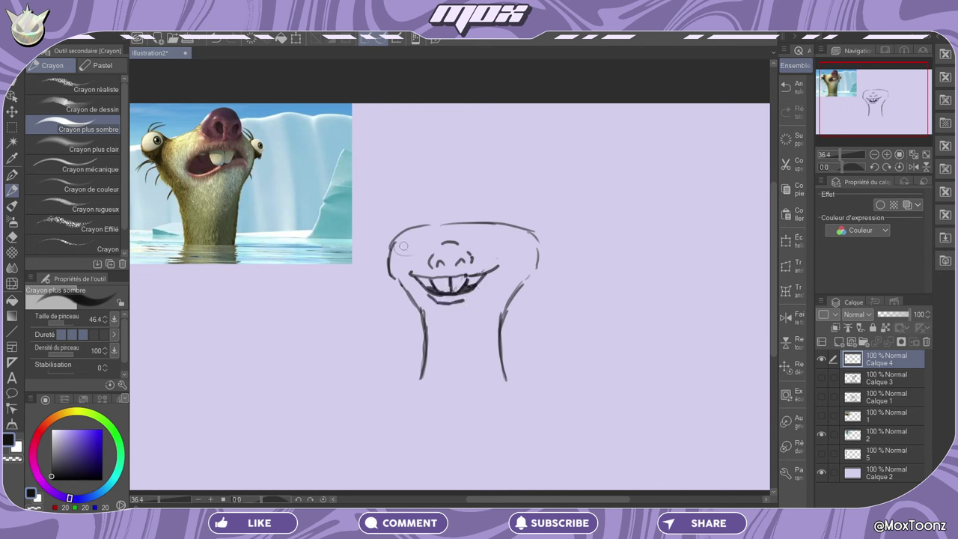
drag(410, 231, 416, 233)
drag(500, 226, 504, 227)
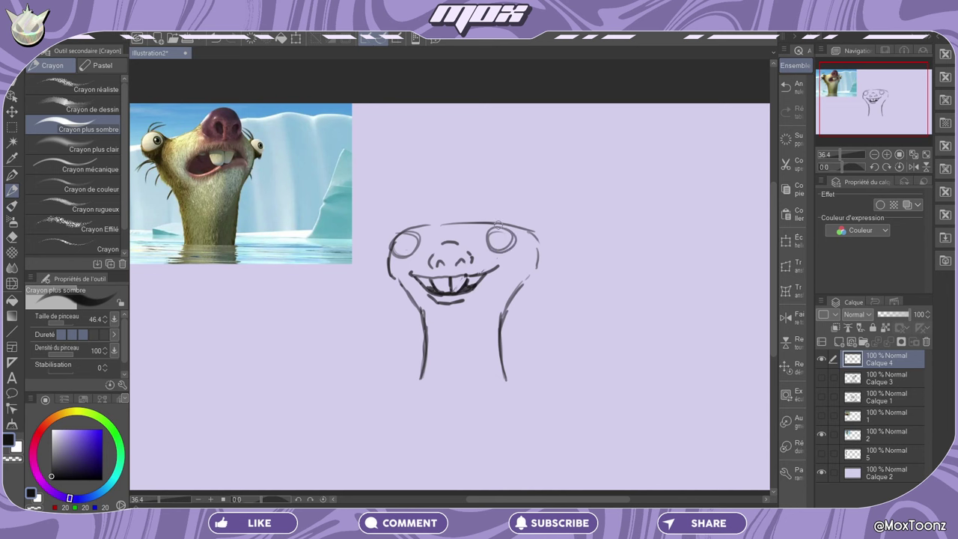
click(785, 87)
click(785, 87)
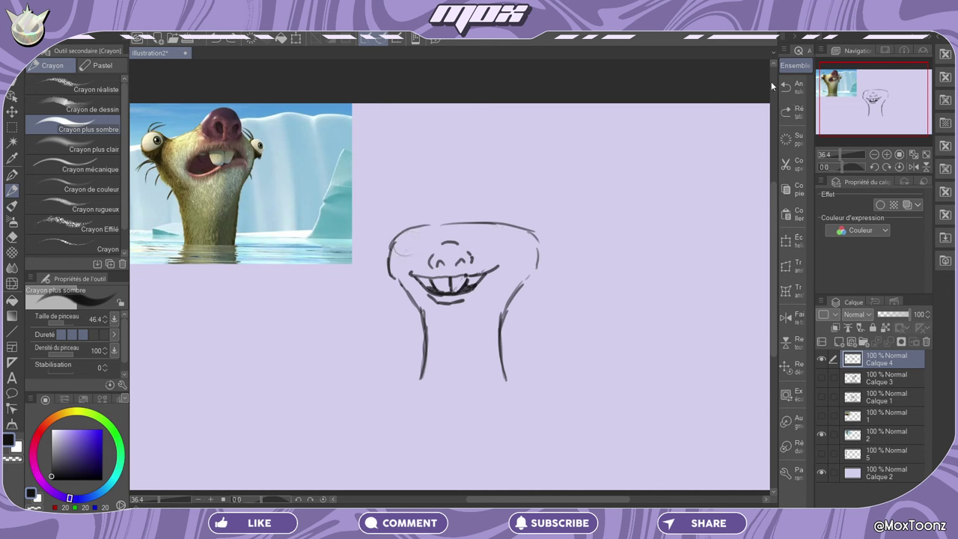
drag(414, 236, 412, 237)
drag(490, 232, 495, 249)
click(786, 90)
click(786, 90)
Draw two round wide-open eyes with pupils, thick dark eyebrows above them and creases at the bridge of the nose.
mouse_move(410, 239)
mouse_down()
mouse_move(413, 258)
mouse_move(409, 235)
mouse_up()
mouse_move(488, 232)
mouse_down()
mouse_move(477, 250)
mouse_move(498, 236)
mouse_up()
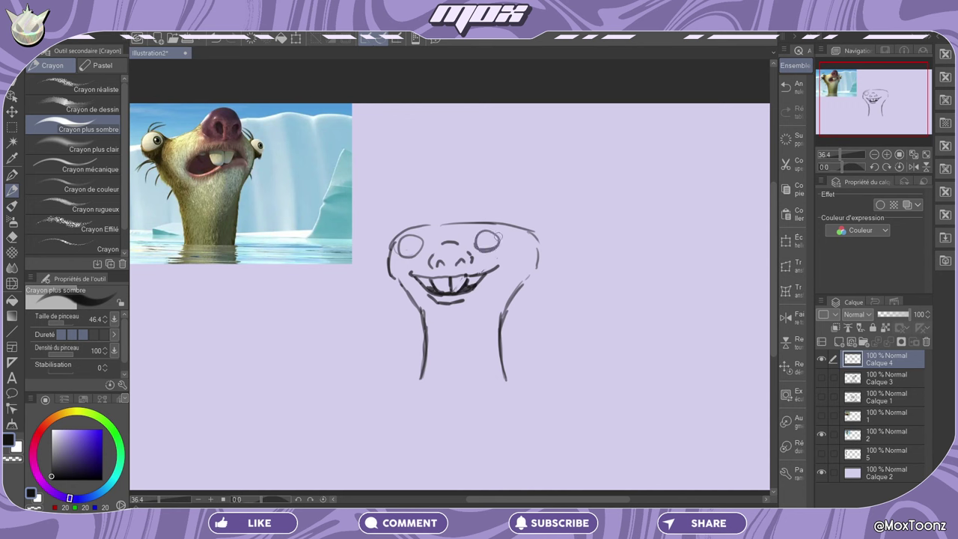
mouse_move(401, 254)
mouse_down()
mouse_move(397, 238)
mouse_move(420, 233)
mouse_move(412, 223)
mouse_up()
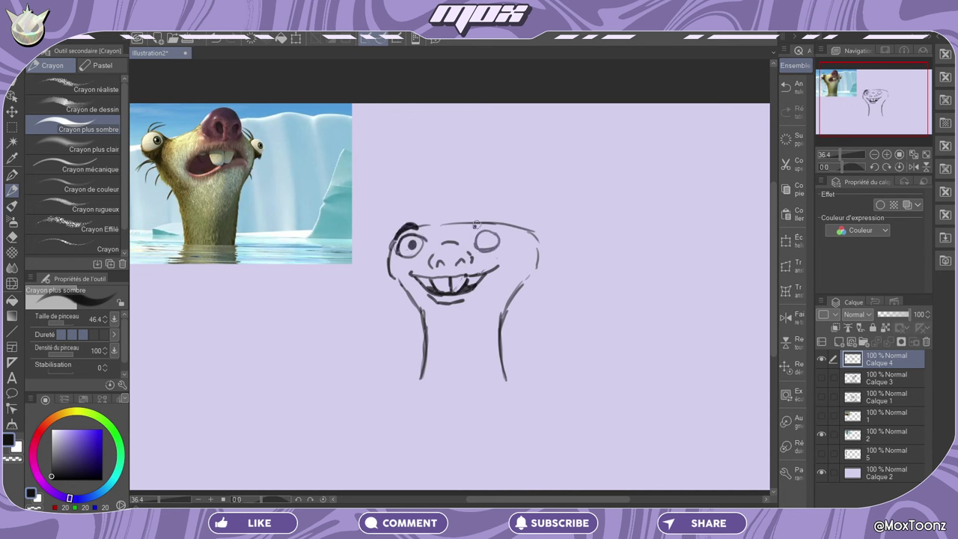
mouse_move(477, 224)
mouse_down()
mouse_move(503, 227)
mouse_move(475, 245)
mouse_move(444, 242)
mouse_up()
drag(466, 227, 457, 243)
Add ears on both sides of the head and darken the contour from the right cheek down the neck.
mouse_move(387, 256)
mouse_down()
mouse_move(379, 283)
mouse_move(393, 282)
mouse_move(386, 276)
mouse_up()
drag(550, 257, 532, 278)
mouse_move(505, 380)
mouse_down()
mouse_move(492, 316)
mouse_move(527, 270)
mouse_move(535, 240)
mouse_move(527, 226)
mouse_up()
Lasso the strip outside the right side of the face and neck and delete the ear and extra line there.
key(m)
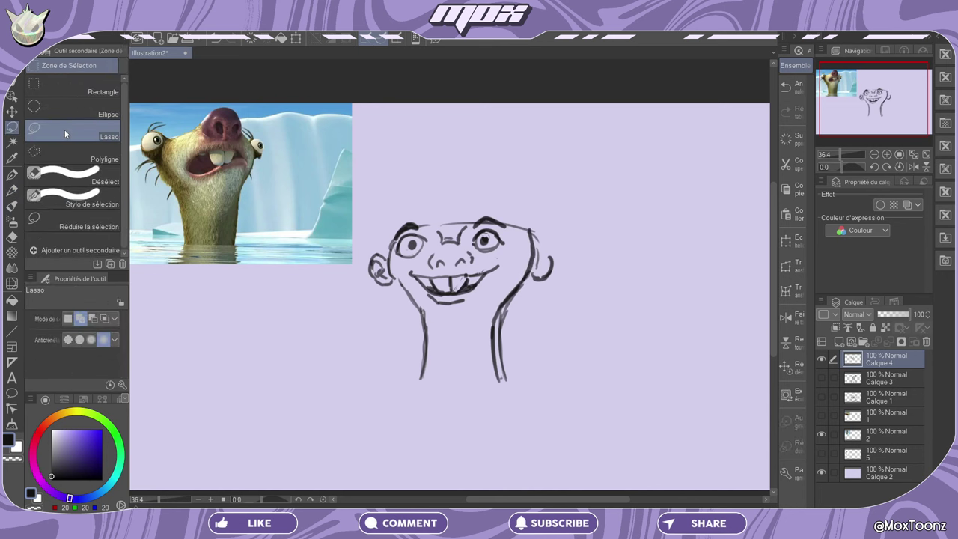
click(64, 129)
mouse_move(500, 345)
mouse_down()
mouse_move(537, 255)
mouse_move(564, 257)
mouse_move(508, 386)
mouse_up()
click(509, 411)
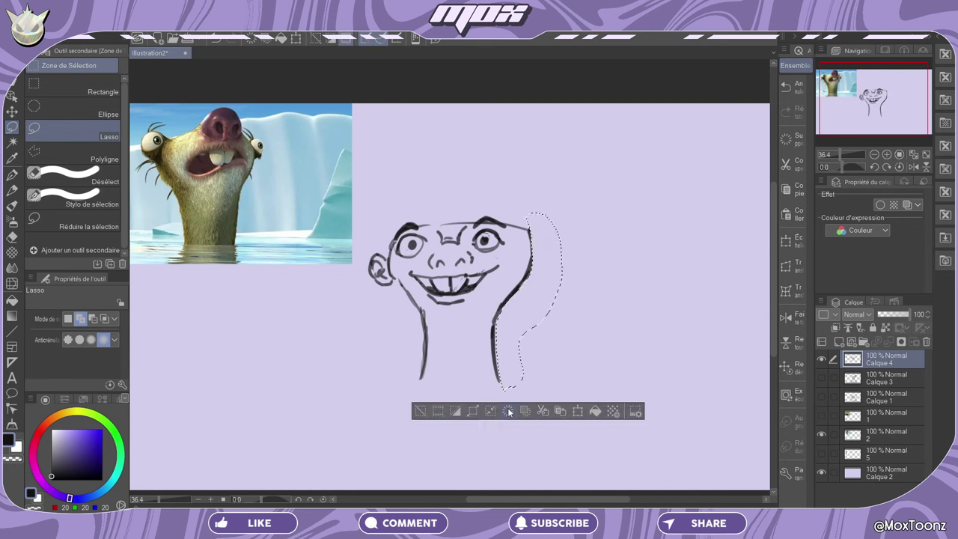
Redraw the right ear in pencil, hatch a short cropped hairline, and add creases below the chin.
click(12, 191)
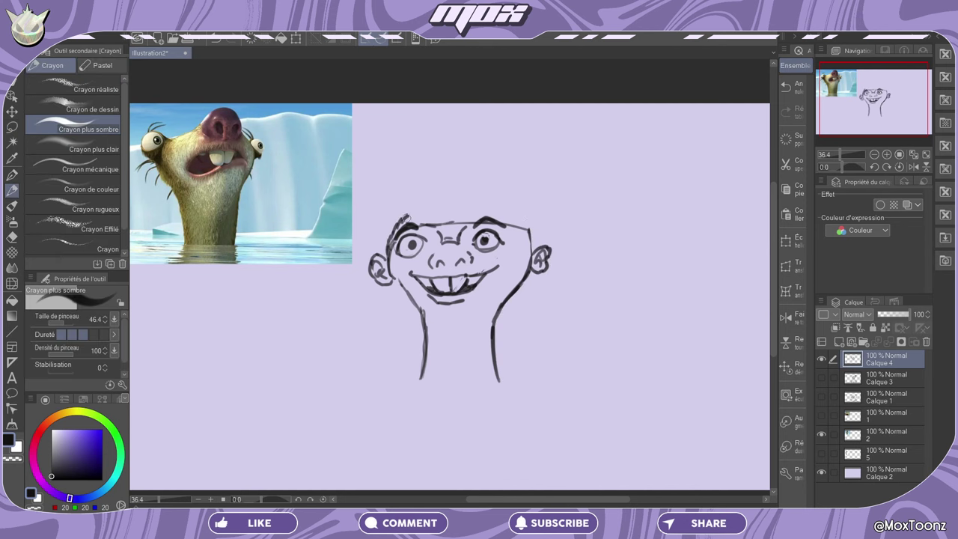
mouse_move(402, 223)
mouse_down()
mouse_move(449, 205)
mouse_move(529, 222)
mouse_up()
mouse_move(386, 245)
mouse_down()
mouse_move(389, 285)
mouse_move(444, 318)
mouse_move(467, 319)
mouse_up()
drag(437, 324, 466, 334)
click(792, 88)
Draw a V-shaped neckline at the base of the neck and a sloping shoulder line on each side.
mouse_move(425, 374)
mouse_down()
mouse_move(460, 391)
mouse_move(504, 370)
mouse_up()
drag(423, 377, 503, 371)
mouse_move(413, 379)
mouse_down()
mouse_move(420, 374)
mouse_move(372, 392)
mouse_up()
drag(504, 370, 552, 386)
Add stray hairs around the ears, temples and cheeks, plus short marks along the jaw and upper neck.
drag(521, 286, 540, 288)
drag(528, 240, 529, 254)
drag(534, 239, 549, 229)
drag(383, 226, 390, 236)
drag(392, 281, 387, 298)
drag(422, 304, 417, 313)
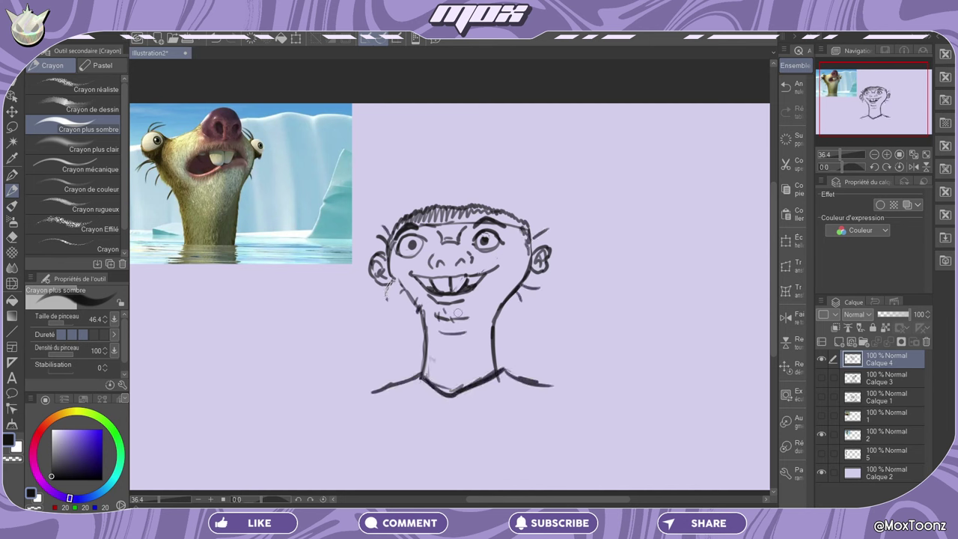
drag(475, 309, 479, 313)
Break up the stray hairs beside the ears and cheeks into thinner, fainter strands with the Plume G pen.
drag(500, 288, 544, 288)
right_click(532, 292)
key(p)
drag(535, 238, 549, 229)
drag(389, 222, 383, 233)
drag(384, 234, 377, 240)
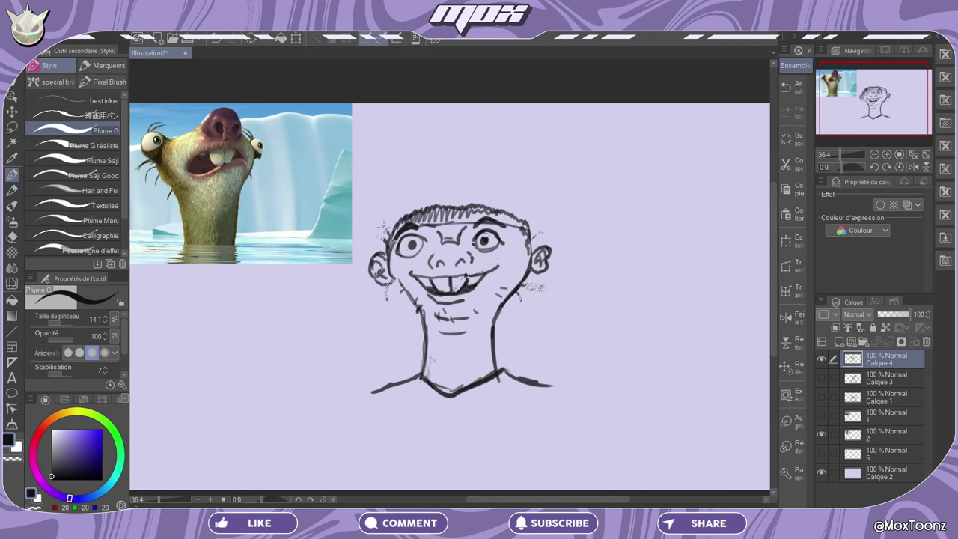
Sketch a tracksuit jacket in pencil with a centre seam, open collar, both arms and a parallel stripe down each sleeve.
click(13, 191)
drag(450, 398, 446, 480)
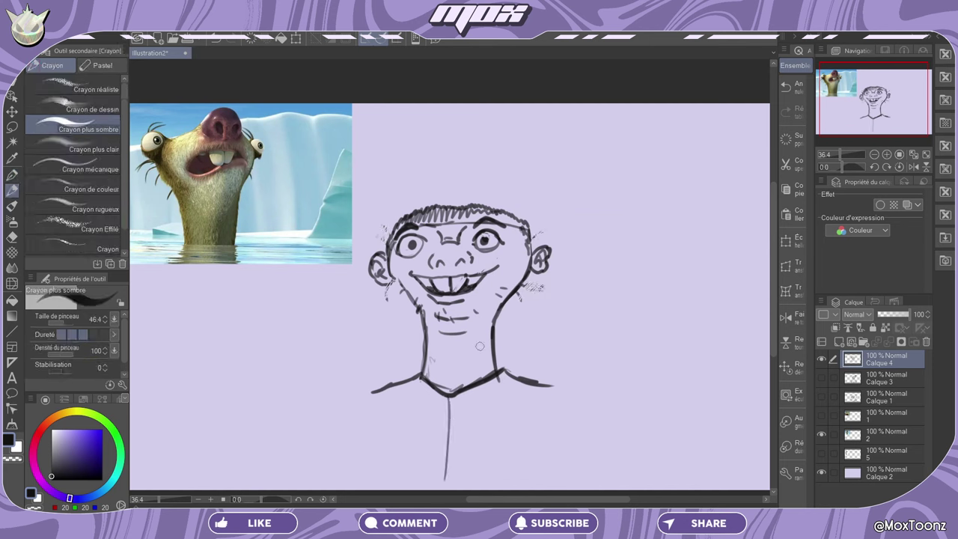
drag(409, 384, 438, 421)
mouse_move(518, 381)
mouse_down()
mouse_move(455, 424)
mouse_move(623, 460)
mouse_up()
drag(389, 384, 288, 490)
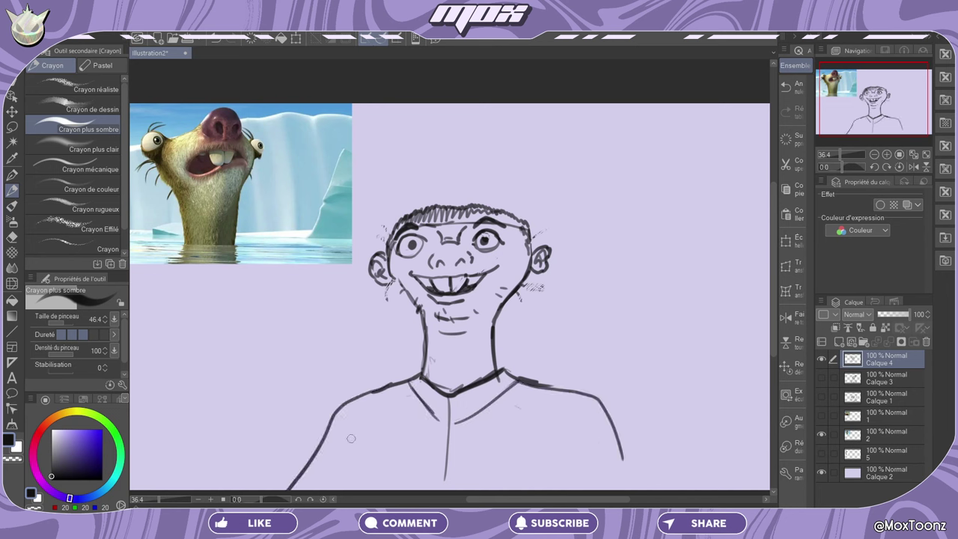
mouse_move(352, 436)
mouse_down()
mouse_move(355, 489)
mouse_move(324, 464)
mouse_move(348, 410)
mouse_up()
drag(348, 409, 400, 387)
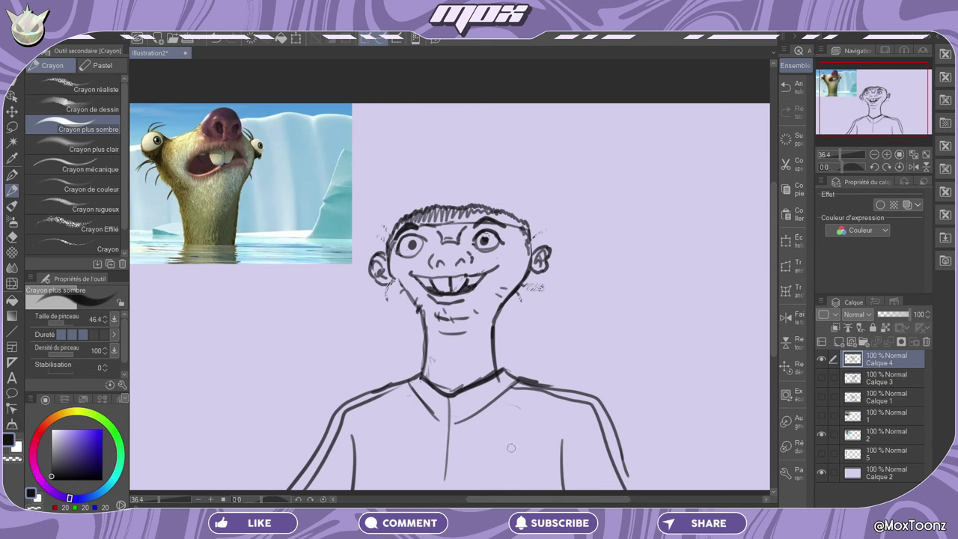
Draw a zipper pull at the jacket's collar and a "SID" logo on the chest.
mouse_move(447, 424)
mouse_down()
mouse_move(454, 444)
mouse_move(451, 425)
mouse_up()
key(ctrl+z)
key(ctrl+z)
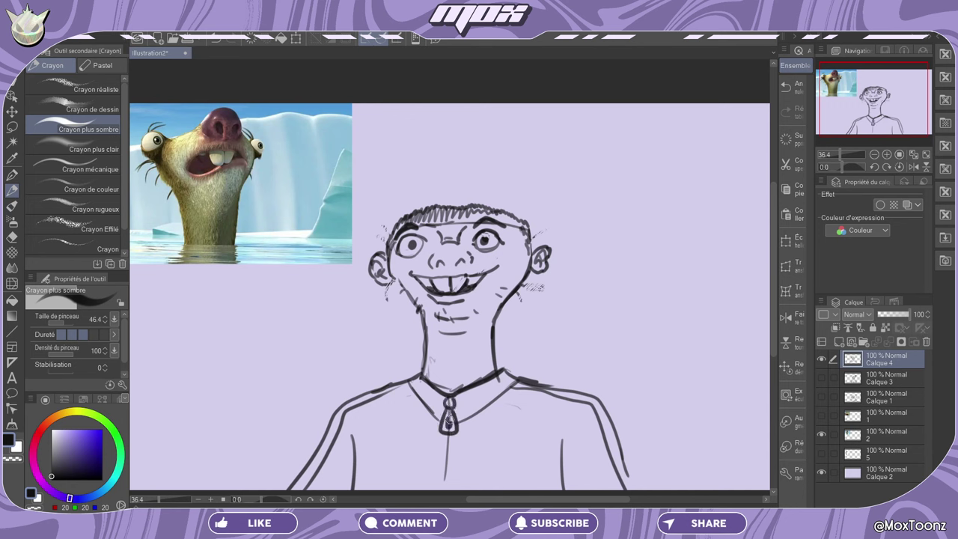
drag(449, 421, 449, 426)
mouse_move(525, 432)
mouse_down()
mouse_move(505, 453)
mouse_move(526, 445)
mouse_up()
mouse_move(534, 430)
mouse_down()
mouse_move(532, 453)
mouse_move(540, 444)
mouse_up()
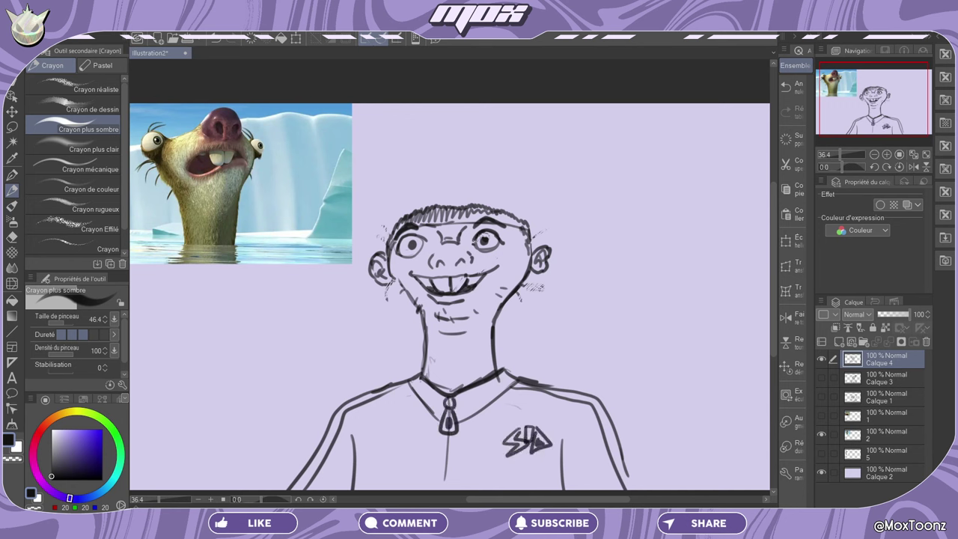